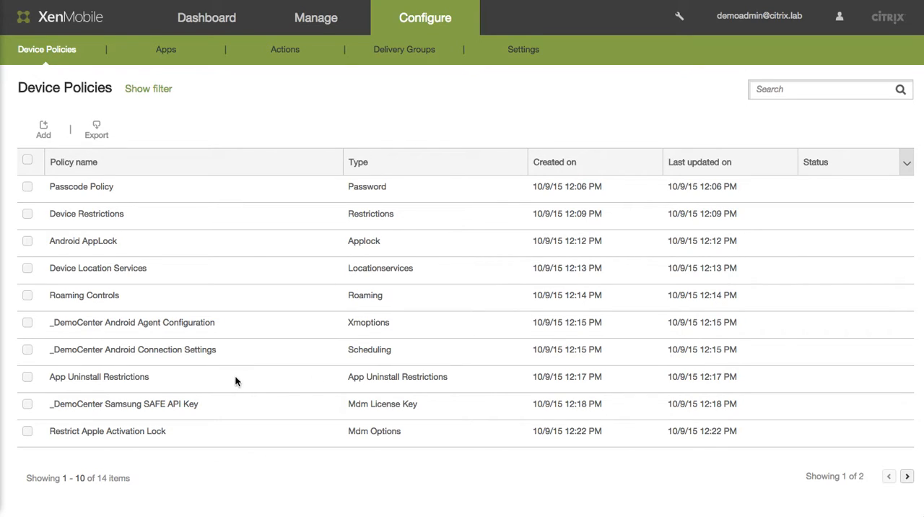
- Open the _DemoCenter Samsung SAFE API Key policy, check its Samsung SAFE ELM license key field and delivery group assignment, and save it unchanged
click(301, 409)
scroll(302, 410, down, 2)
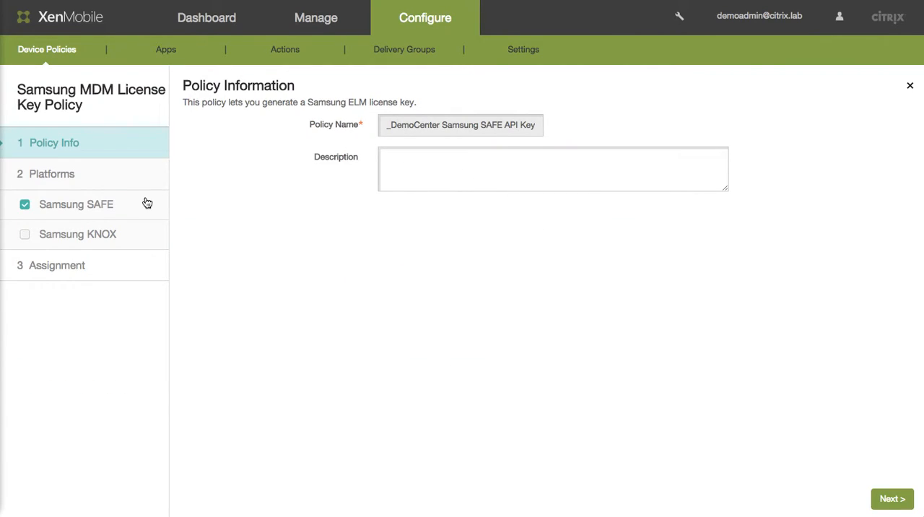
drag(28, 89, 136, 132)
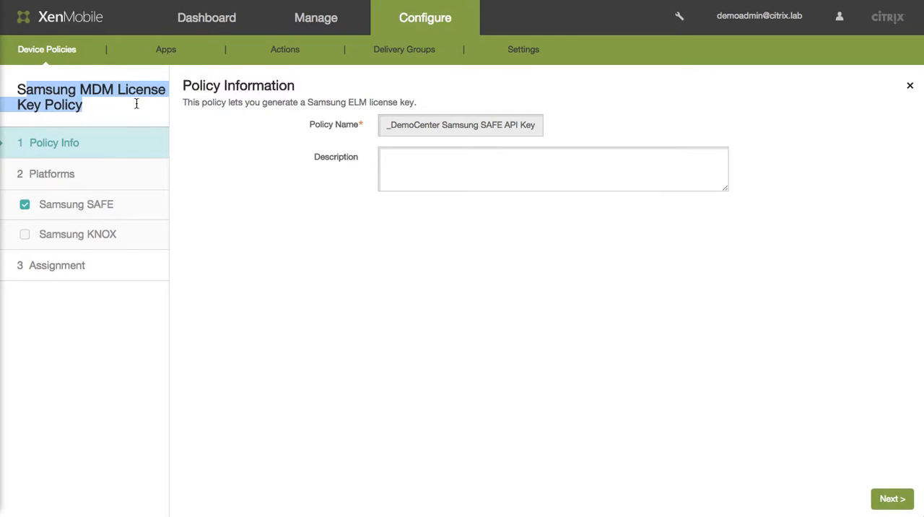
click(99, 106)
click(110, 209)
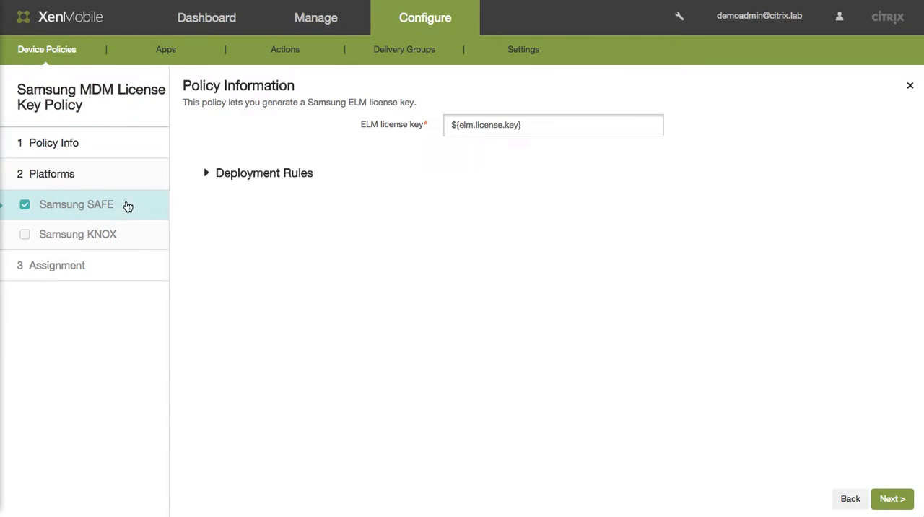
click(543, 124)
drag(544, 124, 445, 124)
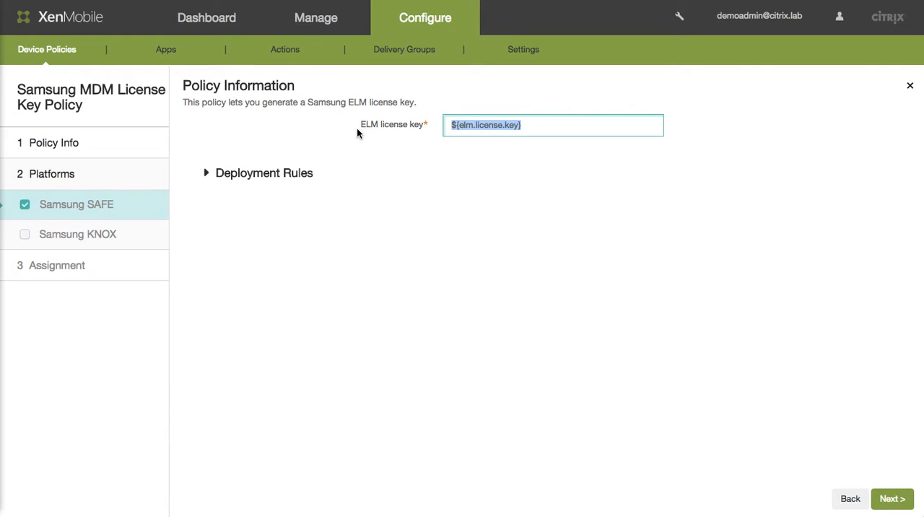
click(892, 498)
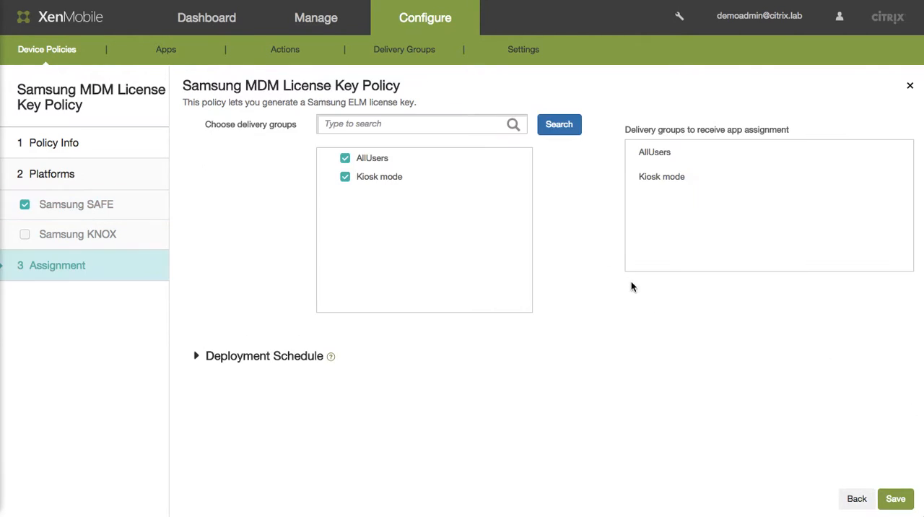
click(908, 506)
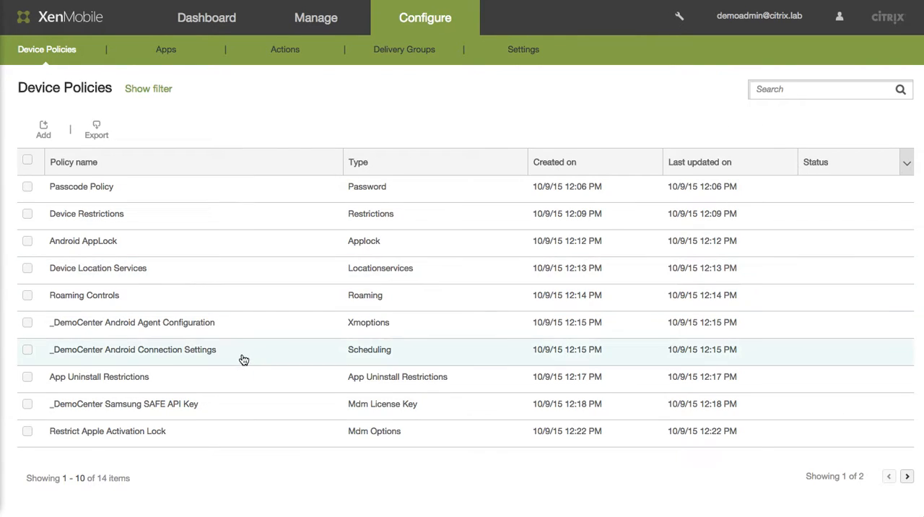
- Open the _DemoCenter Android Connection Settings policy, check the Android connection requirement, and save it unchanged
click(218, 357)
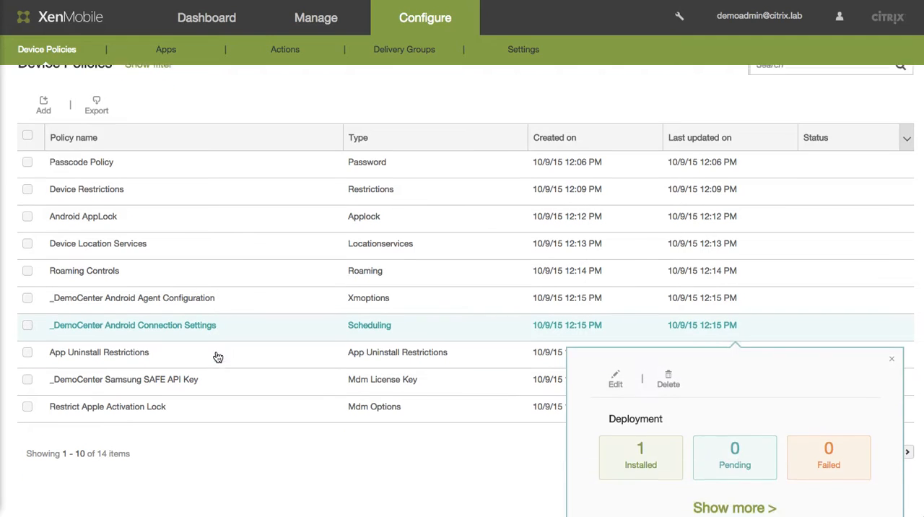
click(615, 366)
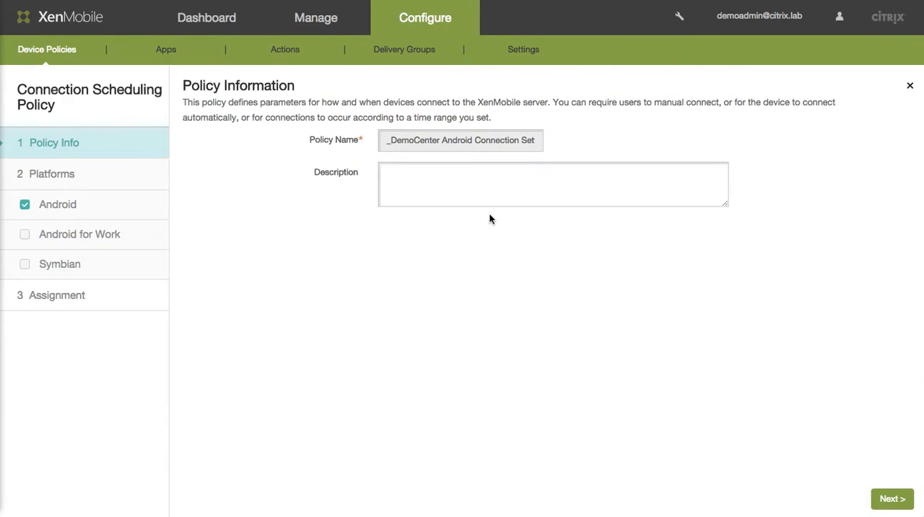
click(101, 200)
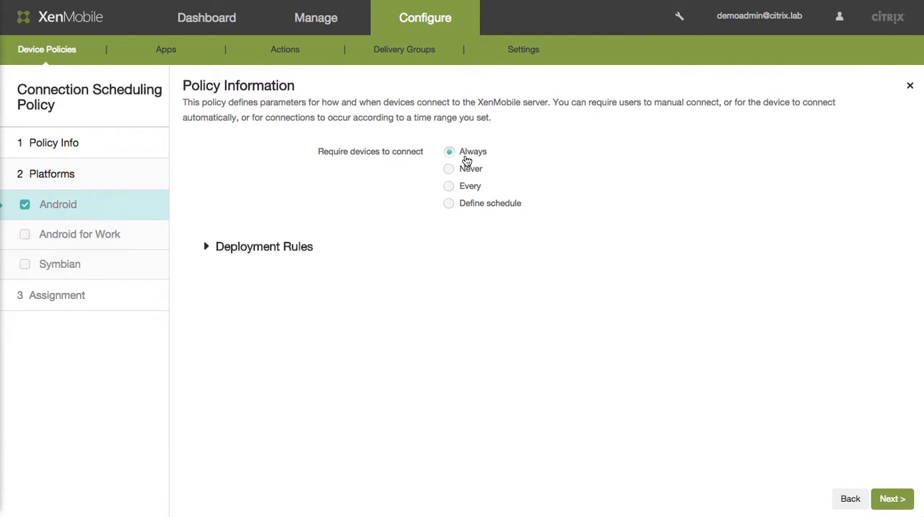
click(893, 498)
click(894, 499)
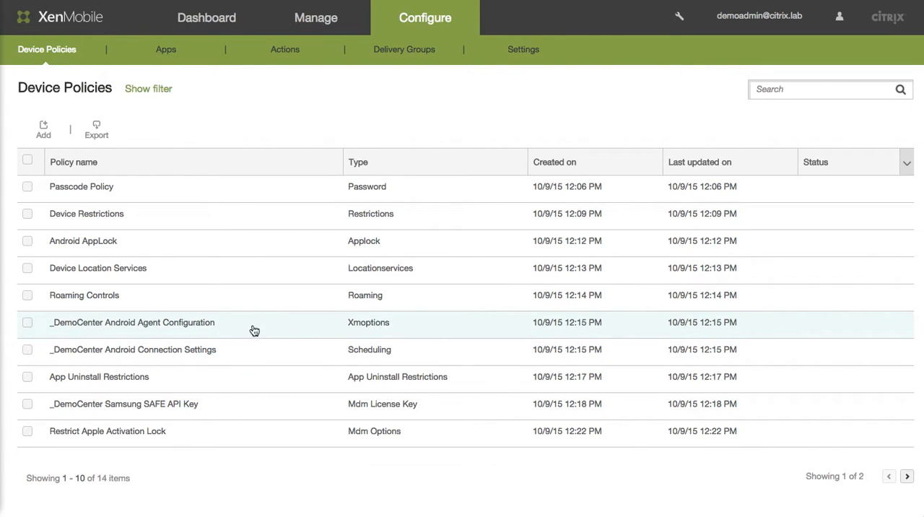
click(49, 136)
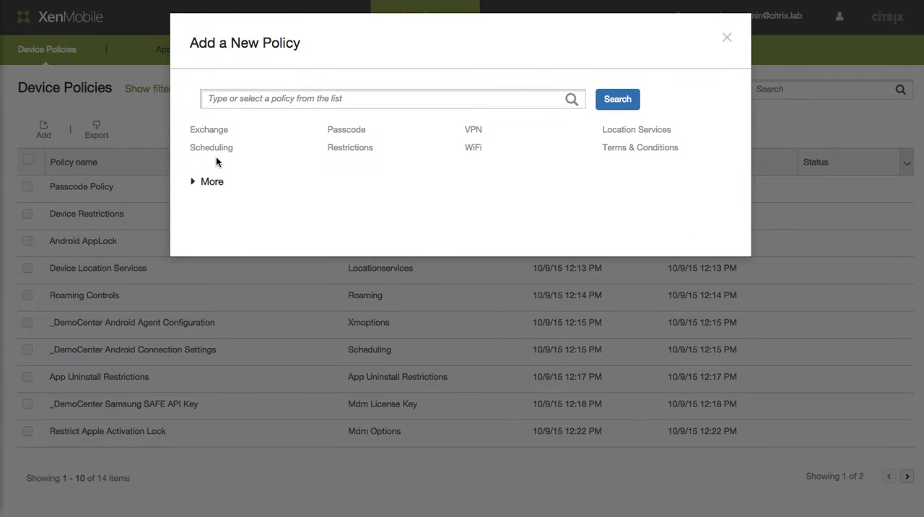
click(219, 183)
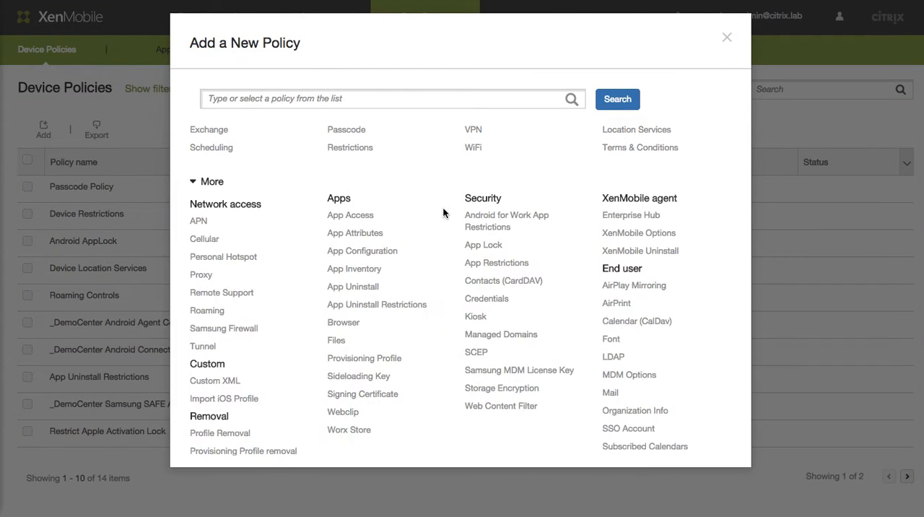
click(476, 317)
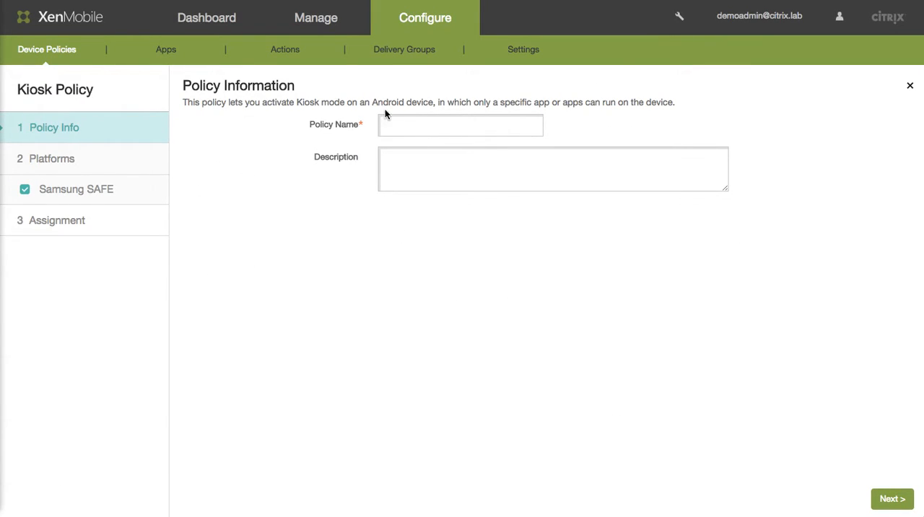
click(70, 58)
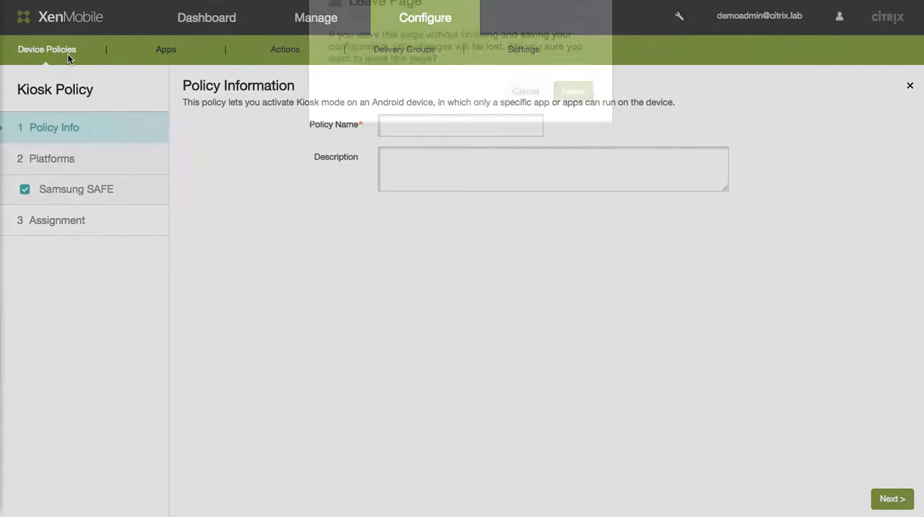
click(582, 126)
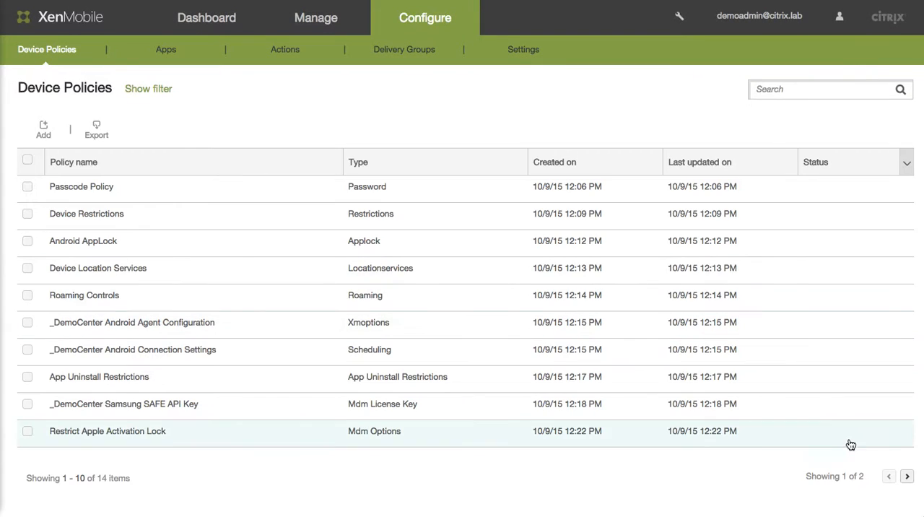
- Open the existing Kiosk_ Android policy for editing and show its Samsung SAFE platform settings
click(909, 477)
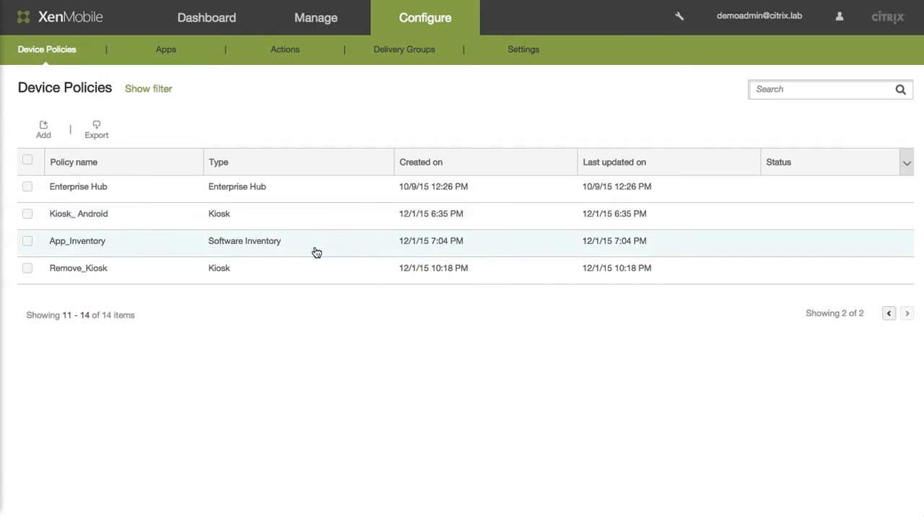
click(294, 225)
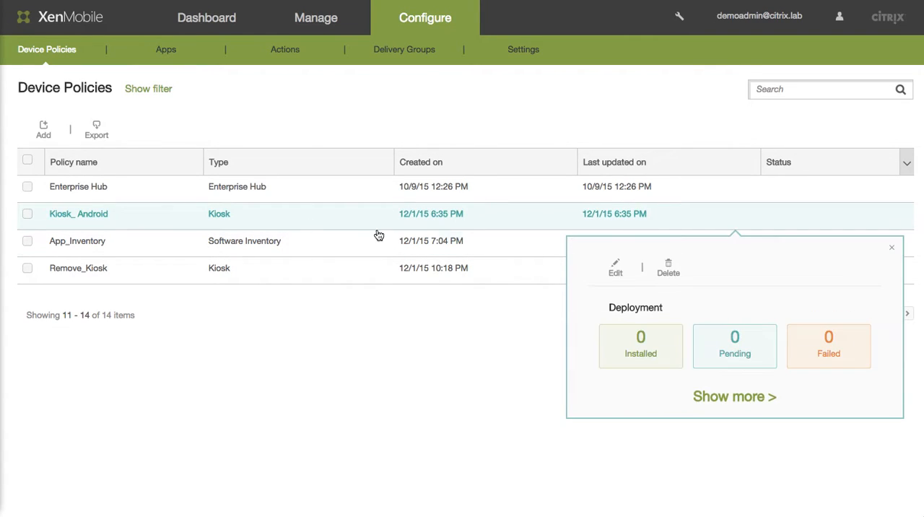
click(613, 269)
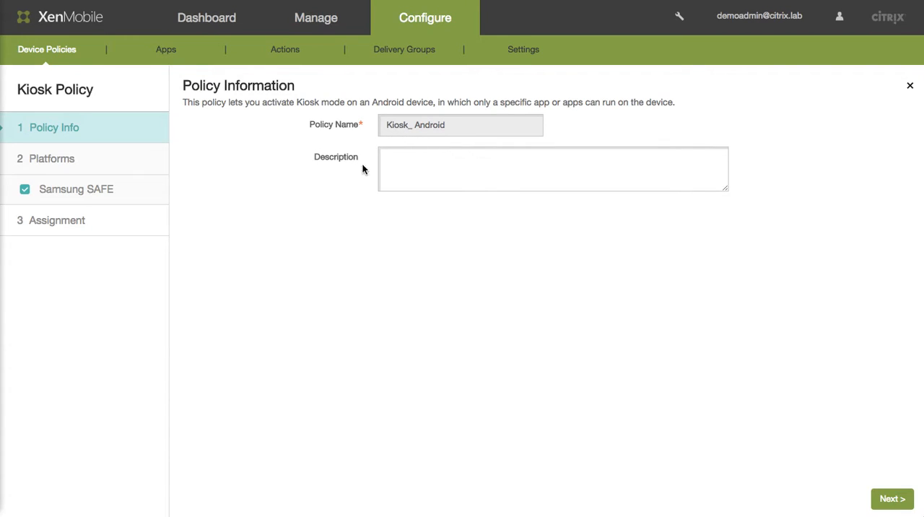
click(146, 195)
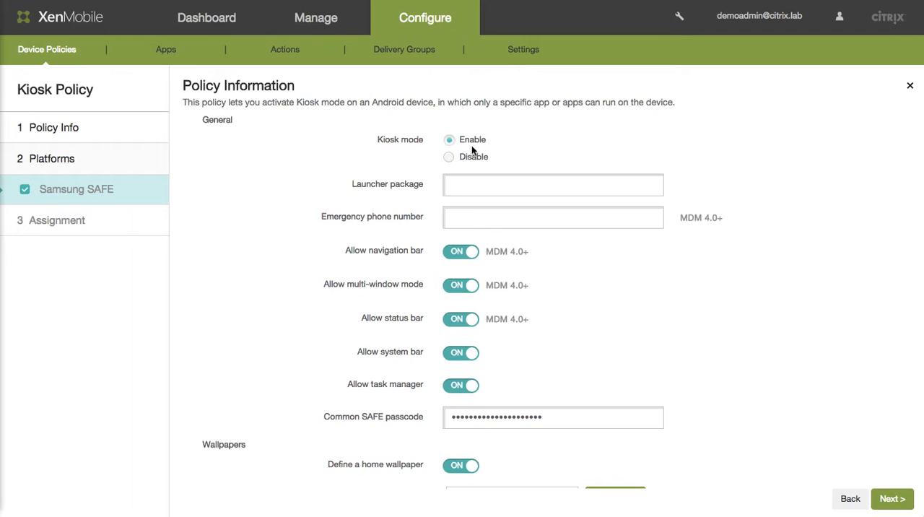
- Examine the kiosk policy's general, wallpaper and app settings, and save the policy unchanged
scroll(575, 274, down, 2)
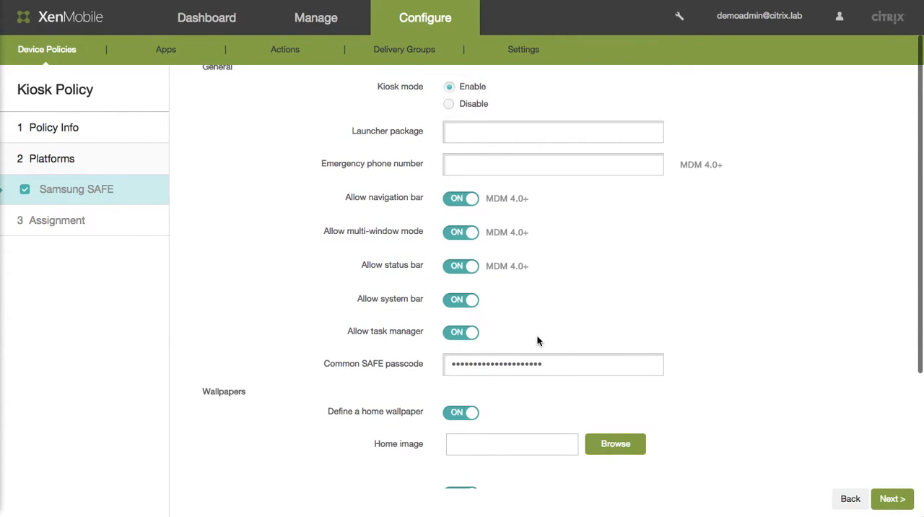
scroll(534, 341, down, 3)
scroll(520, 342, down, 3)
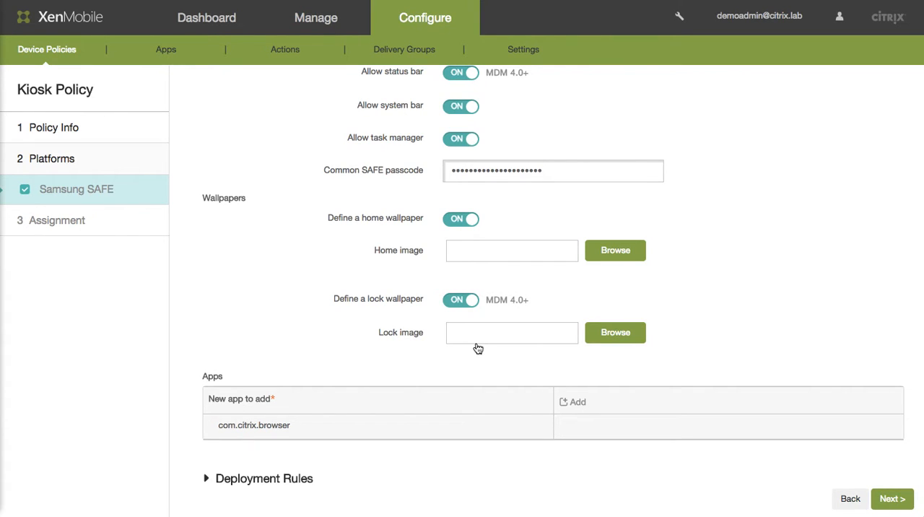
scroll(476, 349, down, 1)
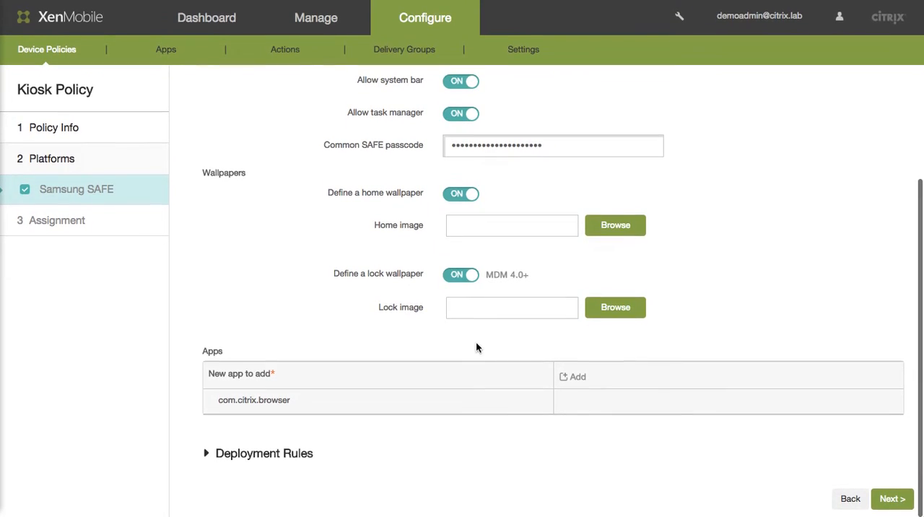
mouse_move(223, 409)
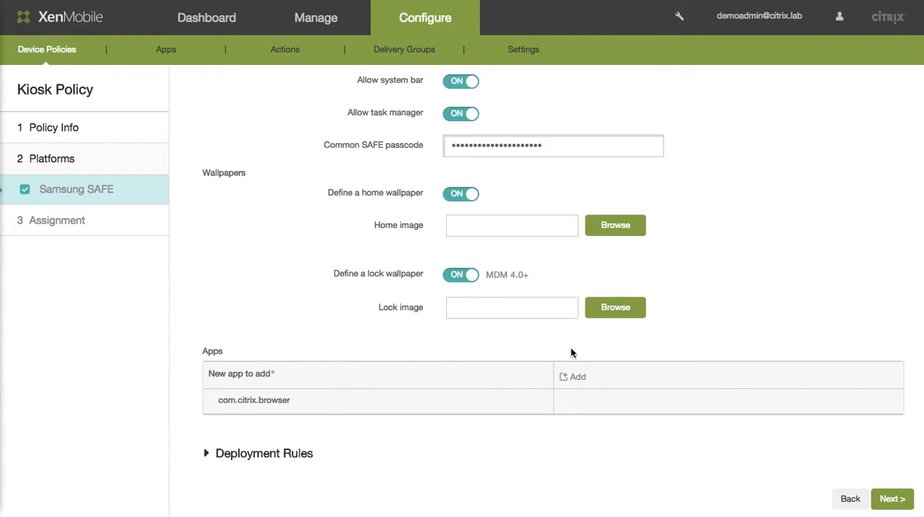
click(893, 507)
click(895, 499)
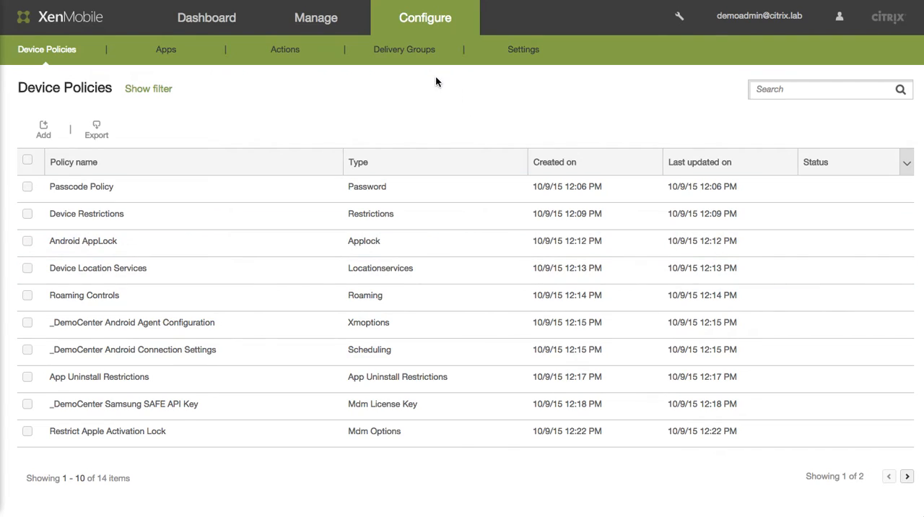
- Open the Kiosk mode delivery group for editing and check its selected user groups
click(418, 61)
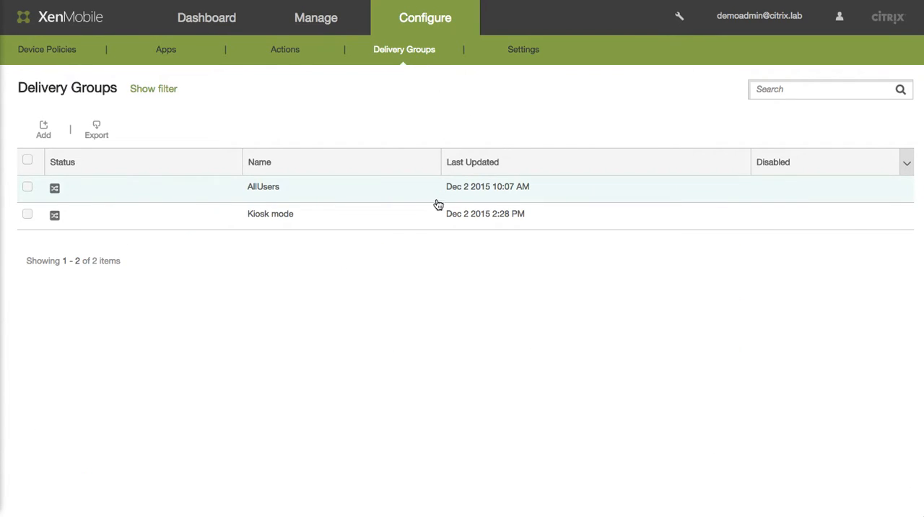
click(436, 214)
click(617, 267)
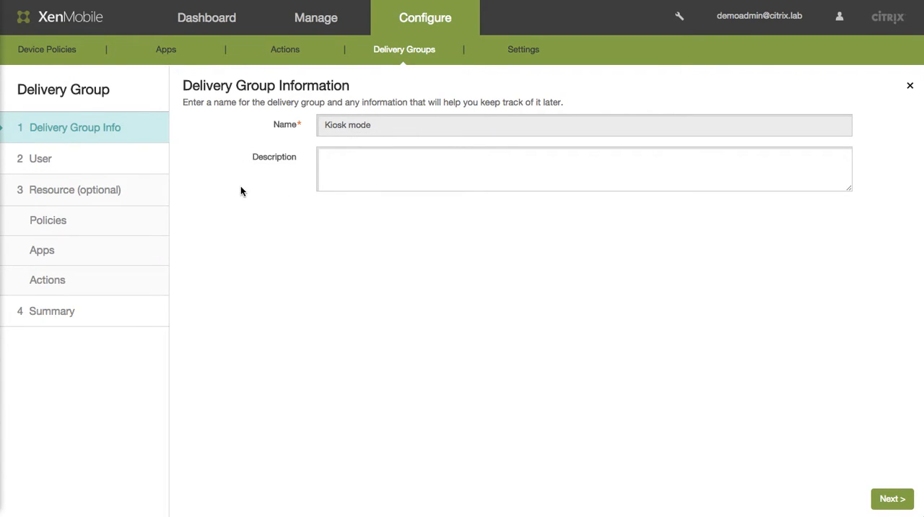
click(108, 162)
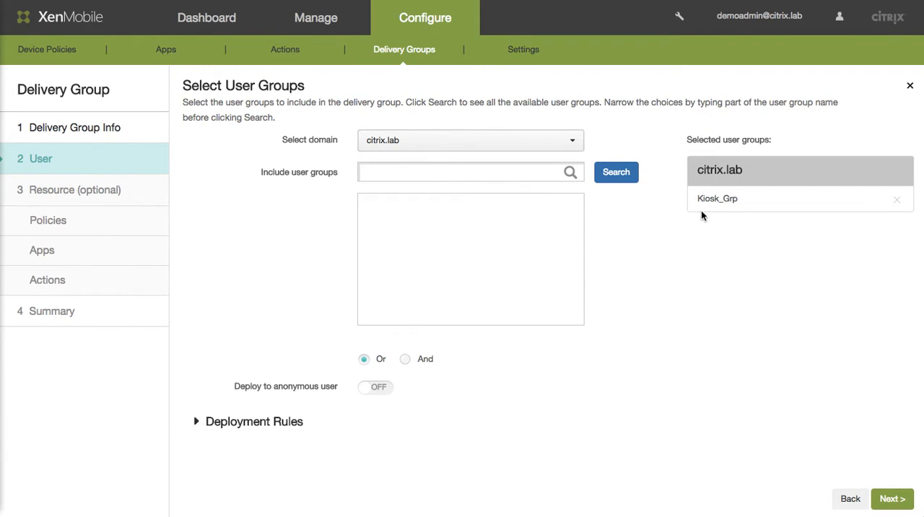
drag(695, 203, 719, 200)
click(682, 229)
- Replace the Remove_Kiosk policy with the Kiosk_ Android policy in the Kiosk mode delivery group
click(124, 220)
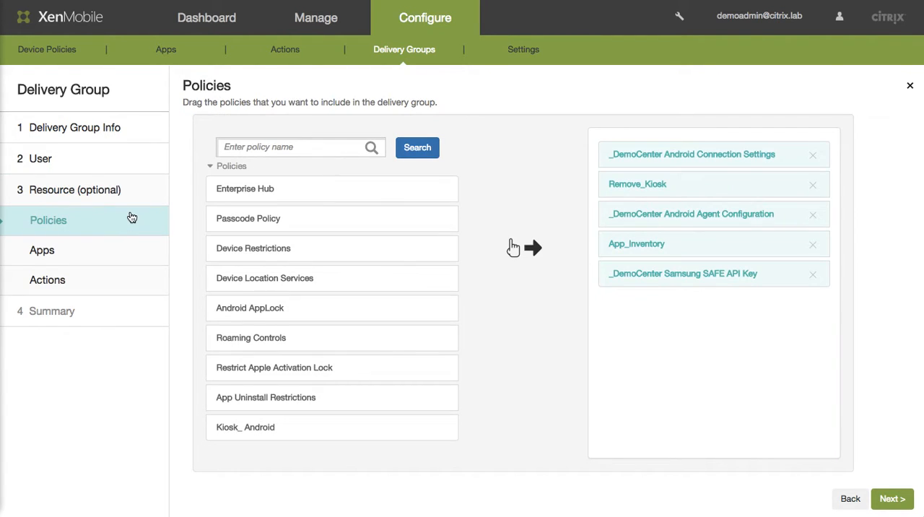
click(814, 187)
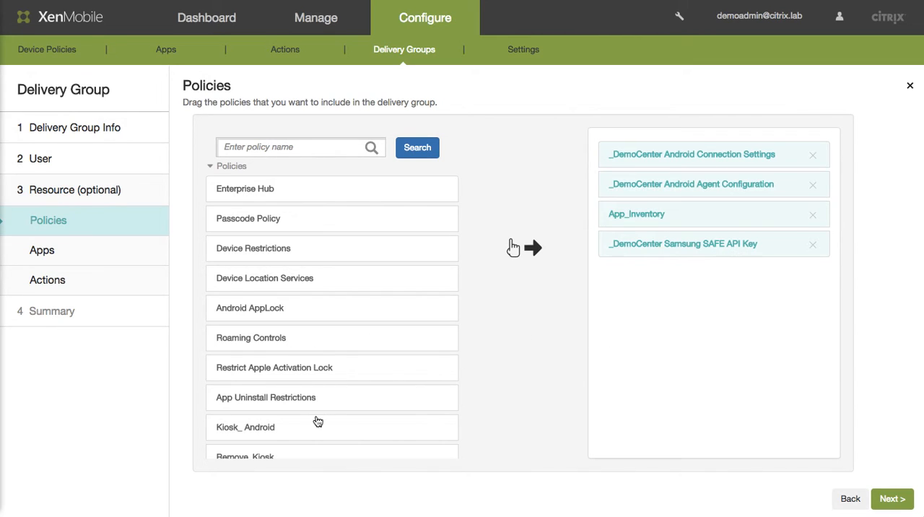
drag(298, 430, 700, 301)
- Continue to the delivery group summary without adding apps or actions, and review the assigned user group and policies
click(900, 506)
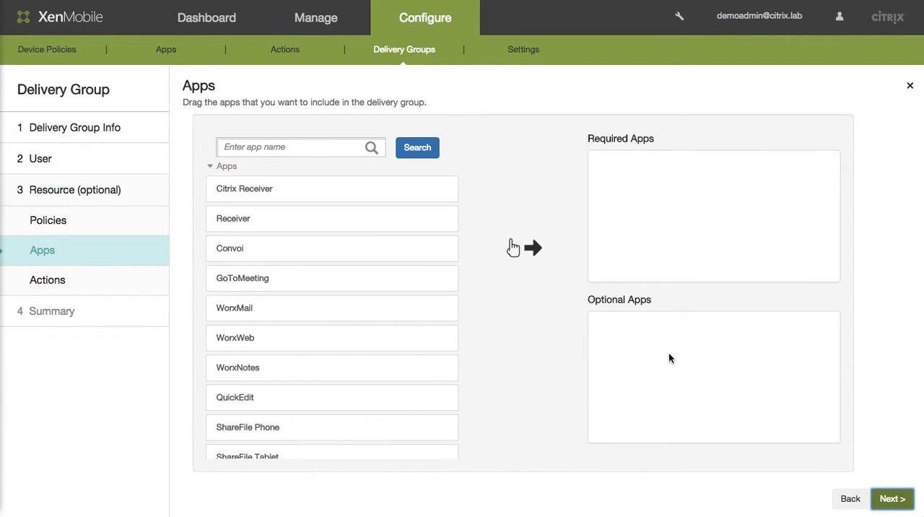
click(893, 499)
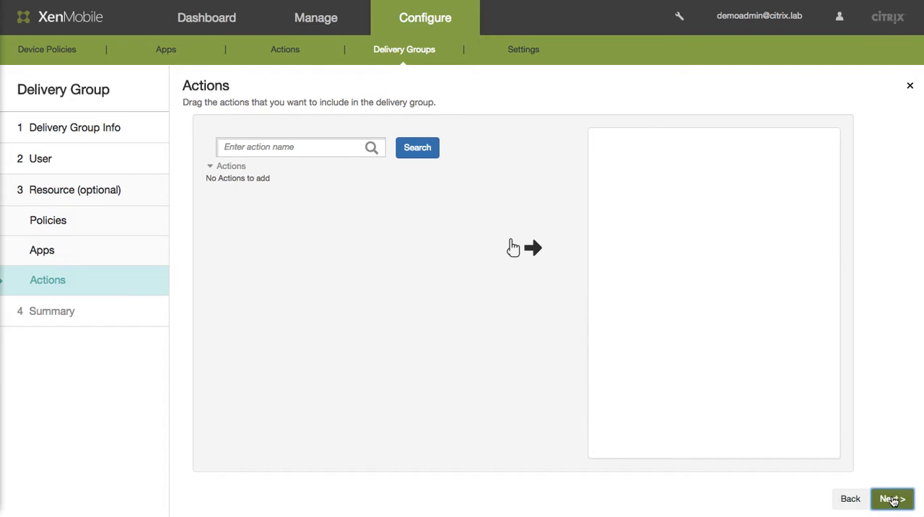
click(895, 499)
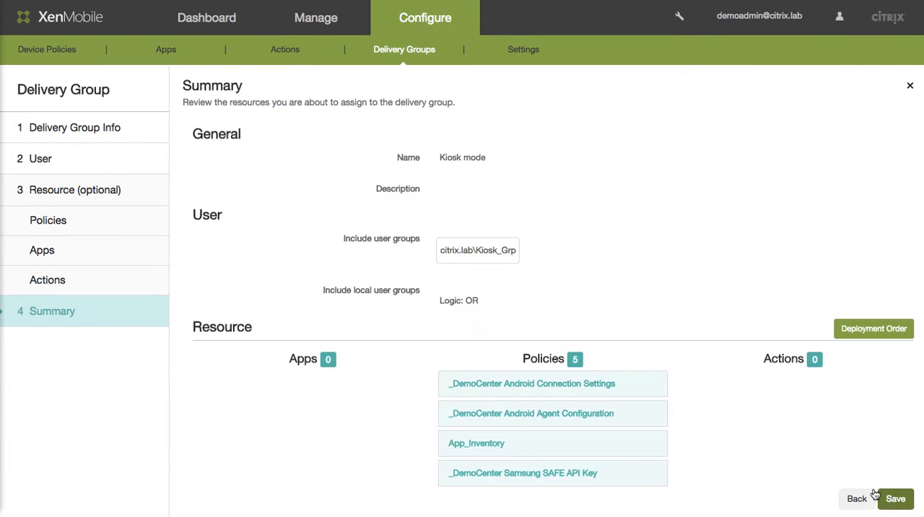
scroll(701, 366, down, 2)
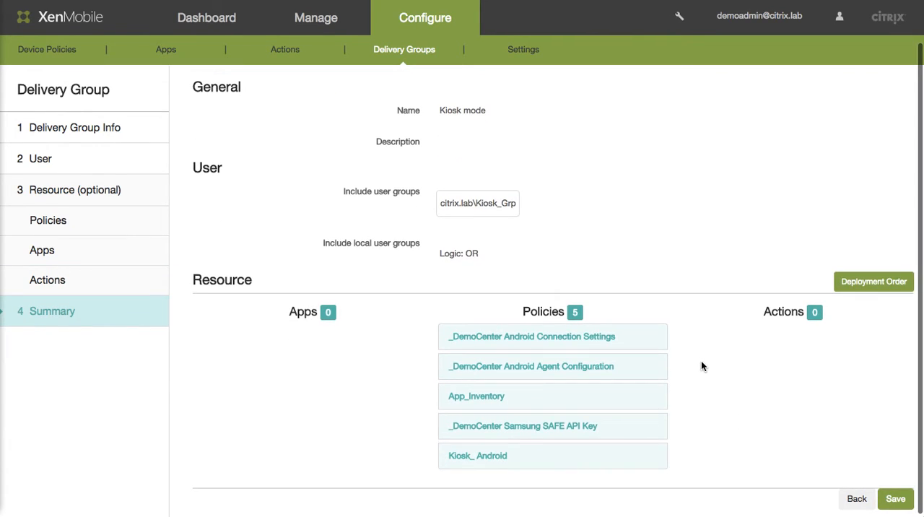
scroll(660, 286, up, 2)
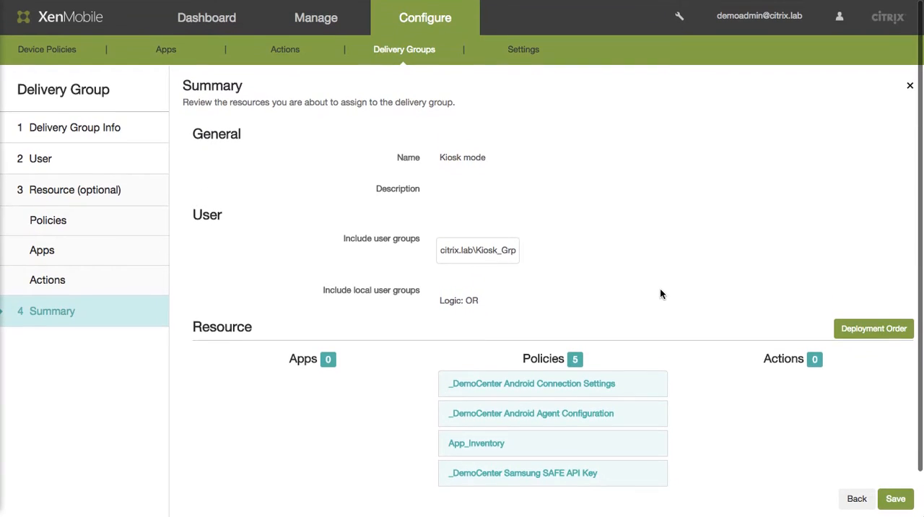
scroll(661, 298, down, 2)
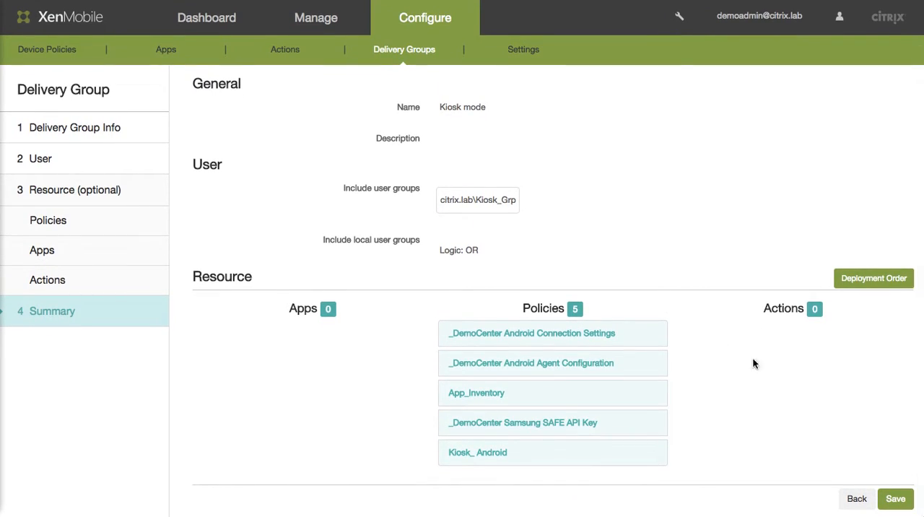
- Save the Kiosk mode delivery group and deploy its resources to the assigned devices and users
click(897, 500)
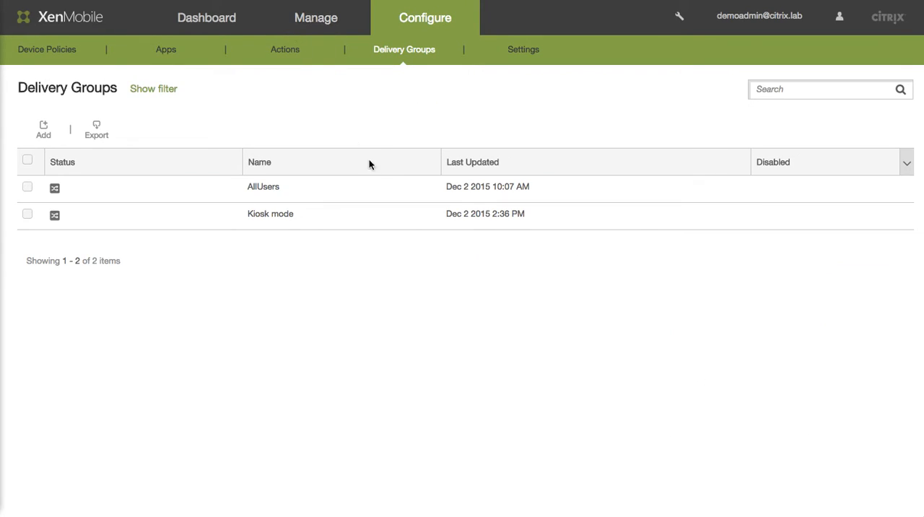
click(409, 211)
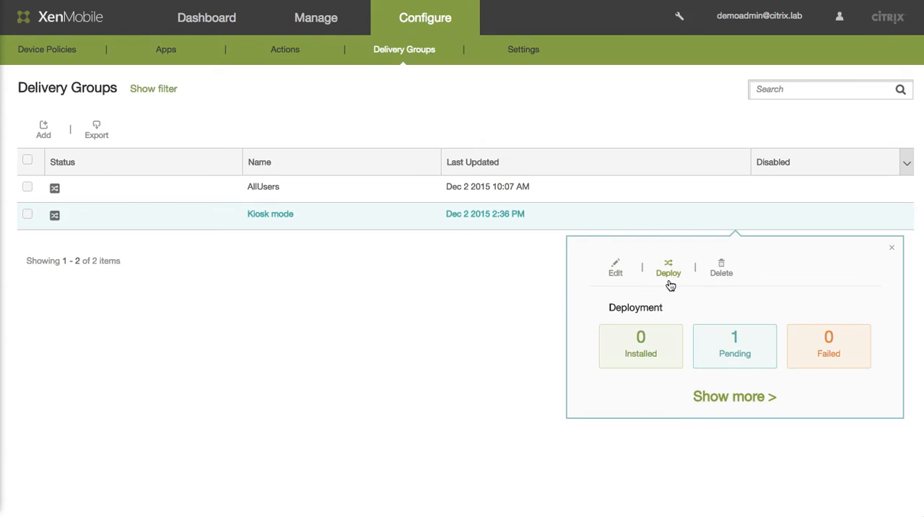
click(668, 269)
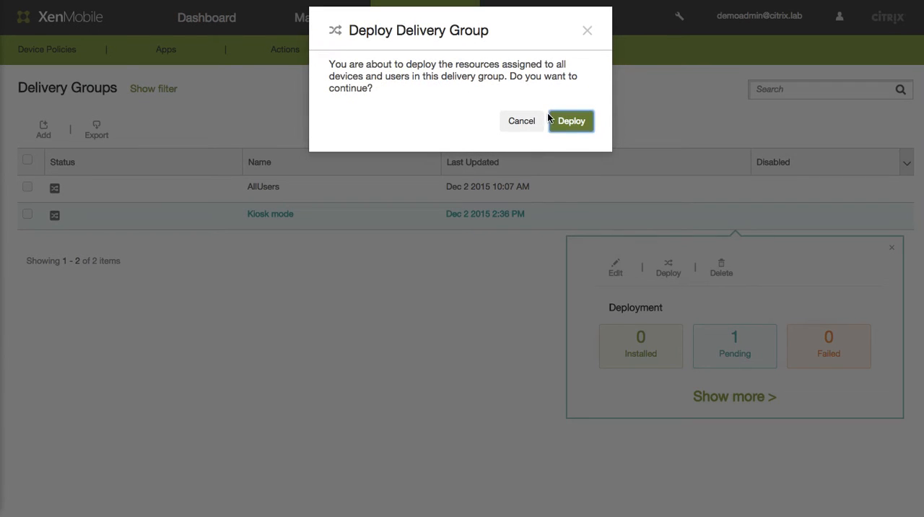
click(571, 120)
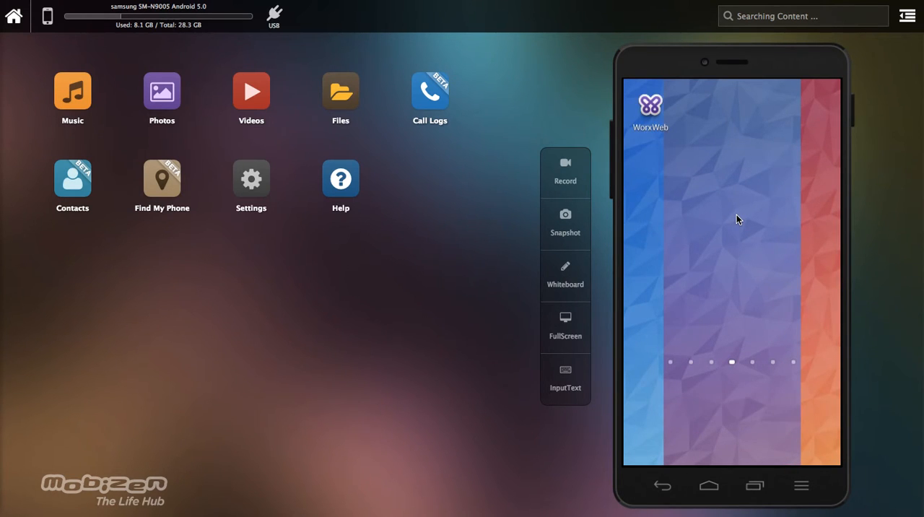
- Switch to the Mobizen mirror of the Samsung phone and examine its home screen pages for the kiosk layout and allowed app
scroll(736, 214, up, 4)
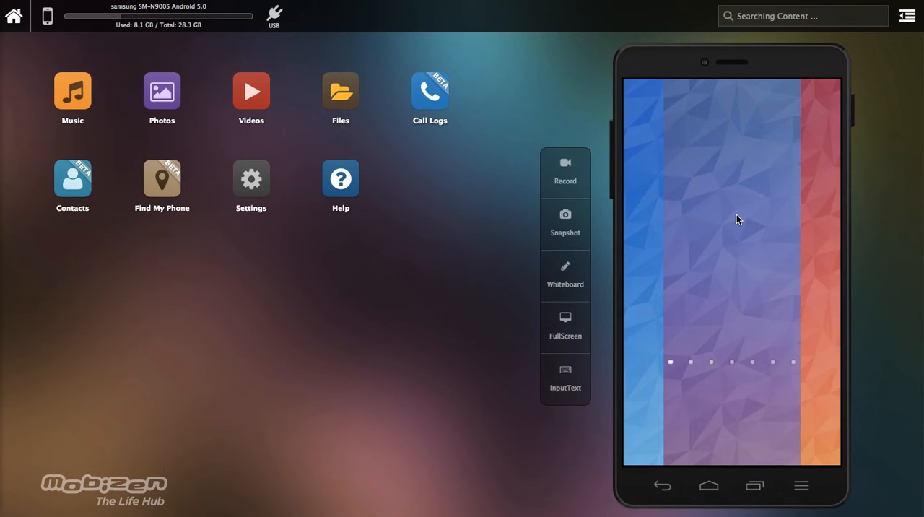
scroll(737, 214, down, 1)
scroll(736, 215, down, 6)
scroll(736, 214, up, 1)
scroll(736, 219, up, 1)
scroll(736, 218, up, 1)
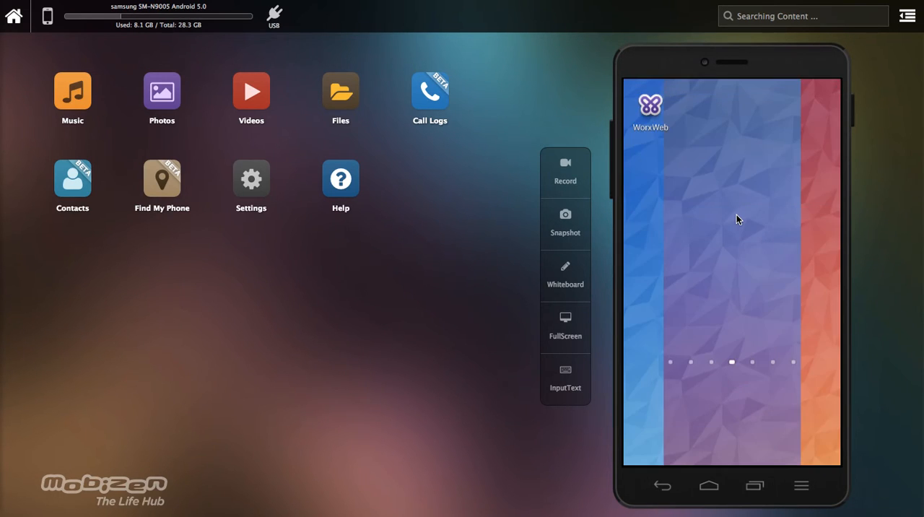
scroll(717, 201, up, 2)
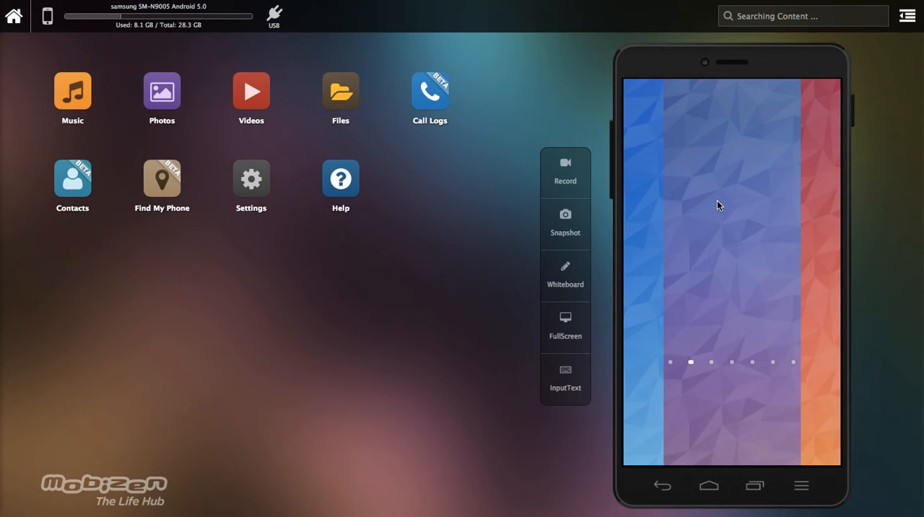
scroll(717, 205, down, 1)
scroll(717, 204, down, 2)
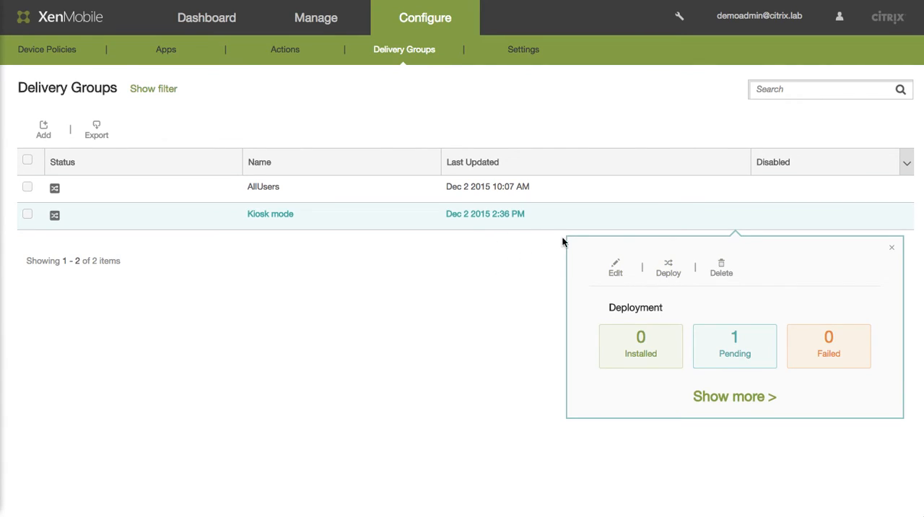
click(893, 250)
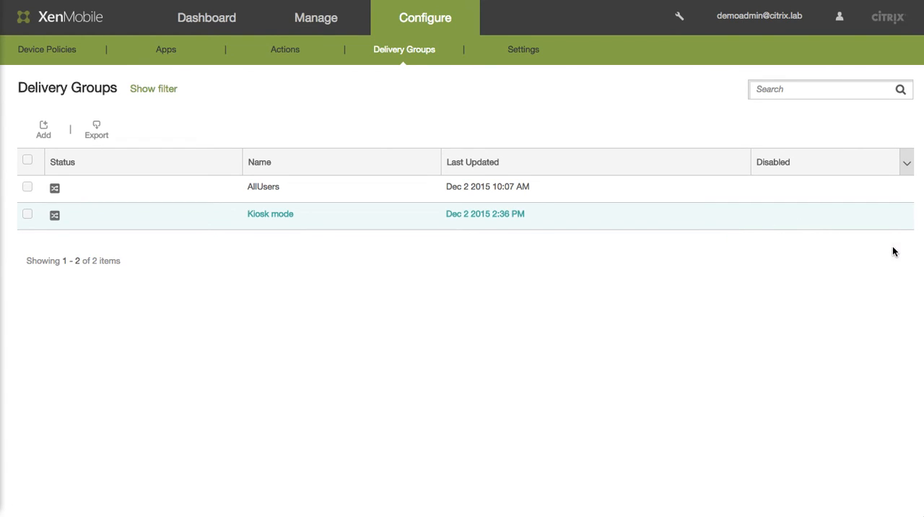
click(40, 50)
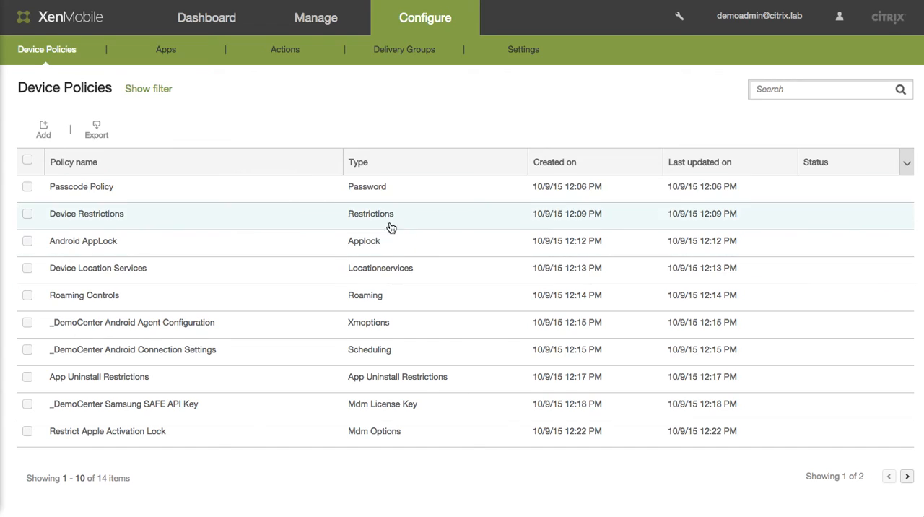
click(43, 131)
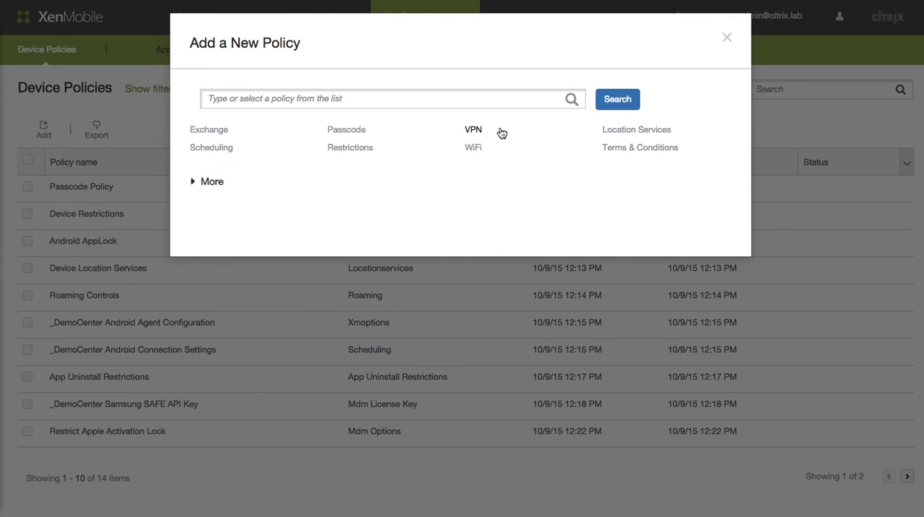
click(212, 182)
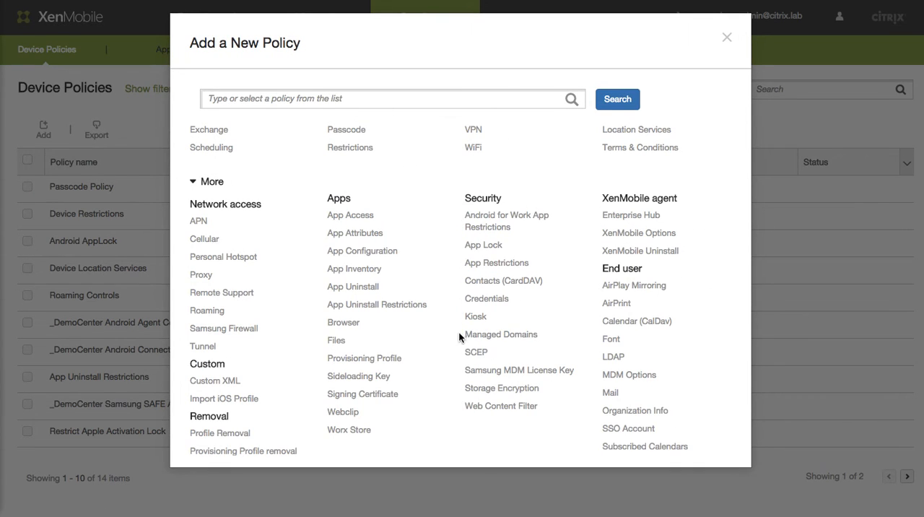
click(476, 317)
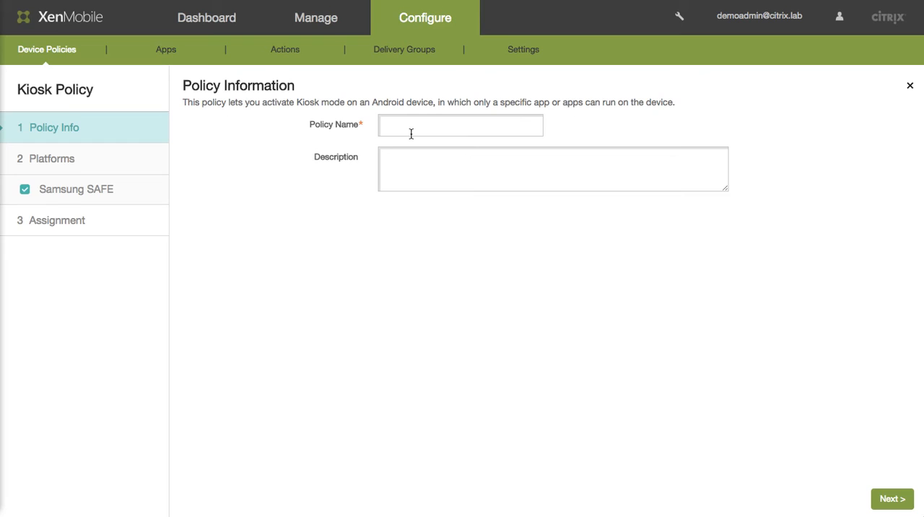
click(55, 52)
click(574, 121)
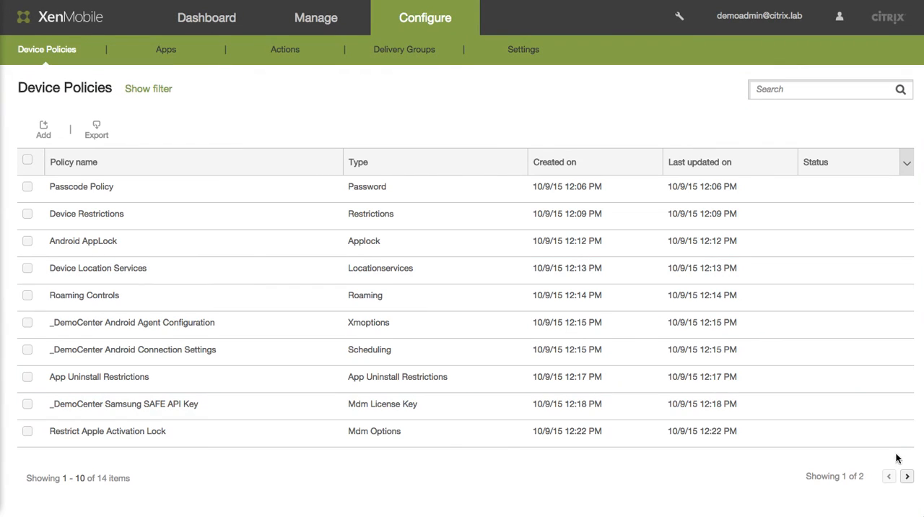
- Examine the Remove_Kiosk policy's Samsung SAFE settings and save the policy without assigning any delivery group
click(907, 476)
click(215, 273)
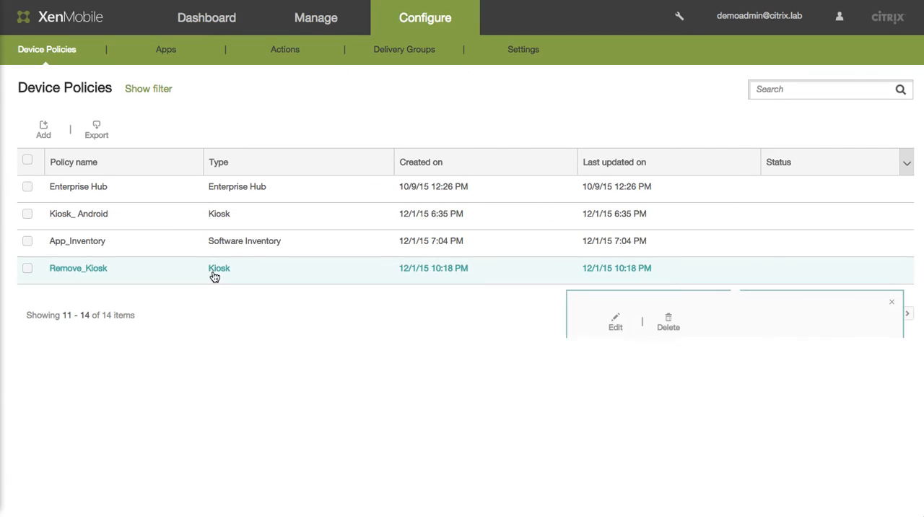
click(614, 322)
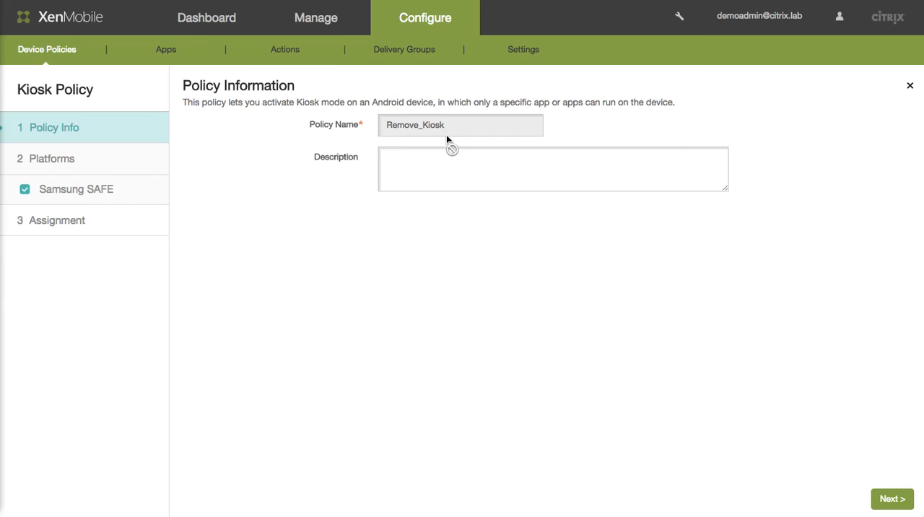
click(124, 195)
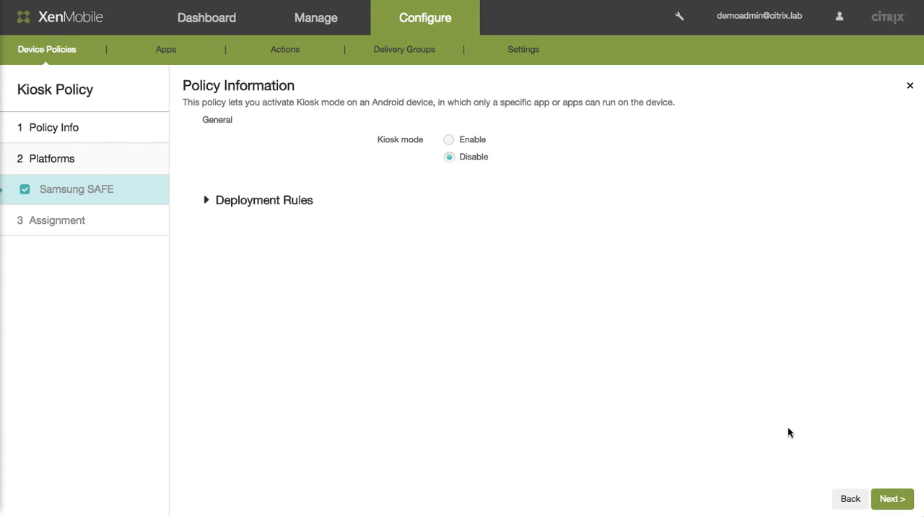
click(889, 498)
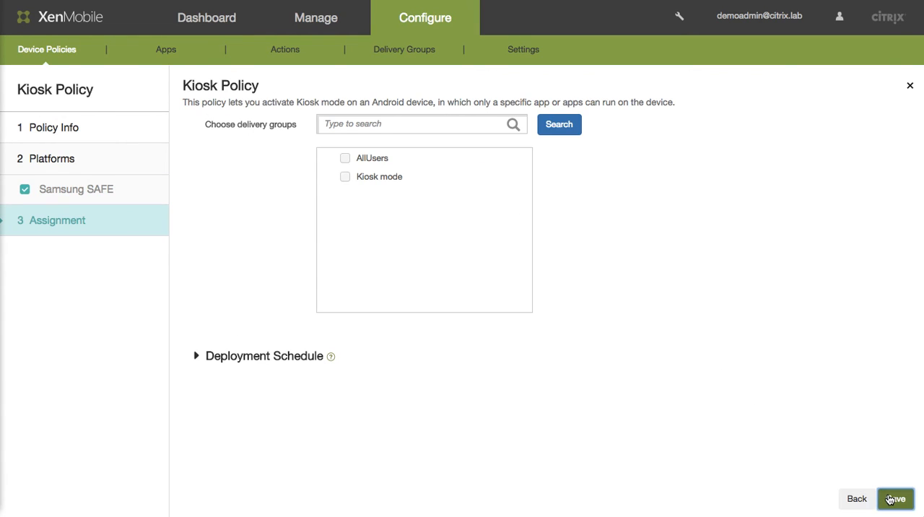
click(893, 498)
- Replace the Kiosk_ Android policy with the Remove_Kiosk policy in the Kiosk mode delivery group
click(411, 52)
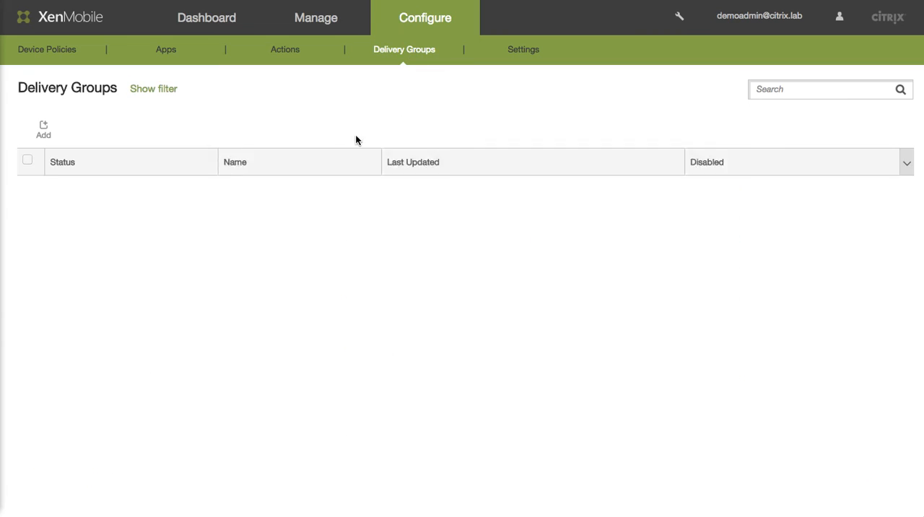
click(338, 216)
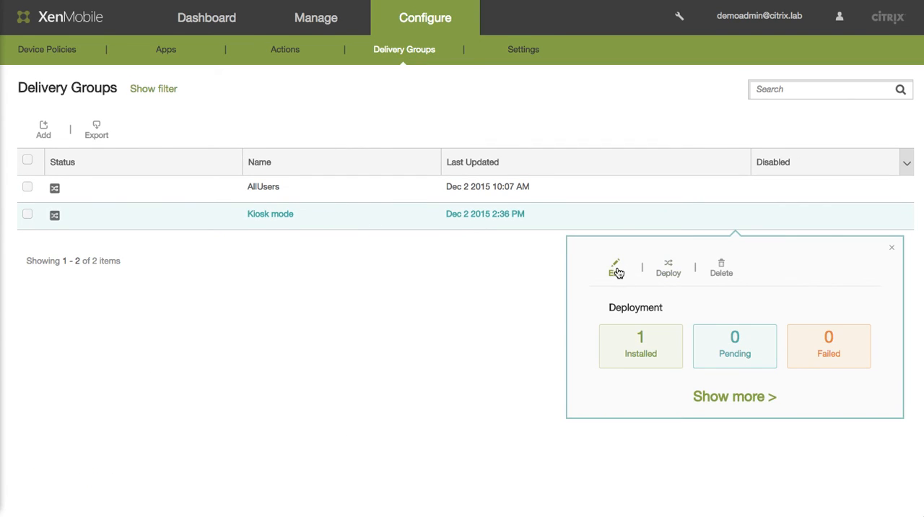
click(617, 272)
click(118, 230)
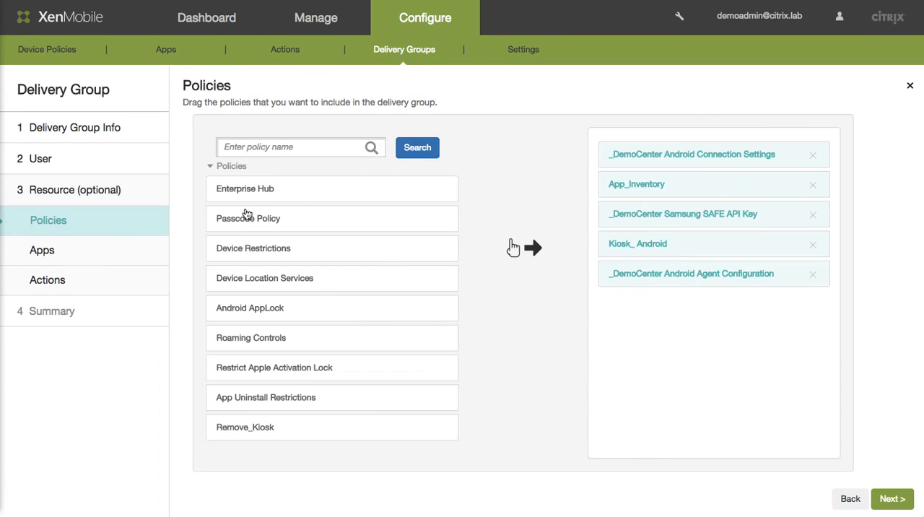
click(813, 252)
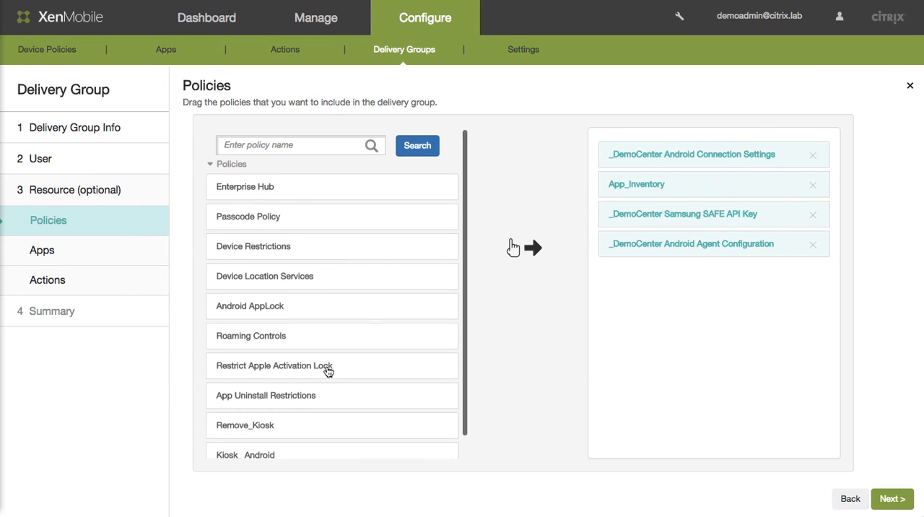
scroll(328, 370, down, 1)
drag(266, 409, 703, 307)
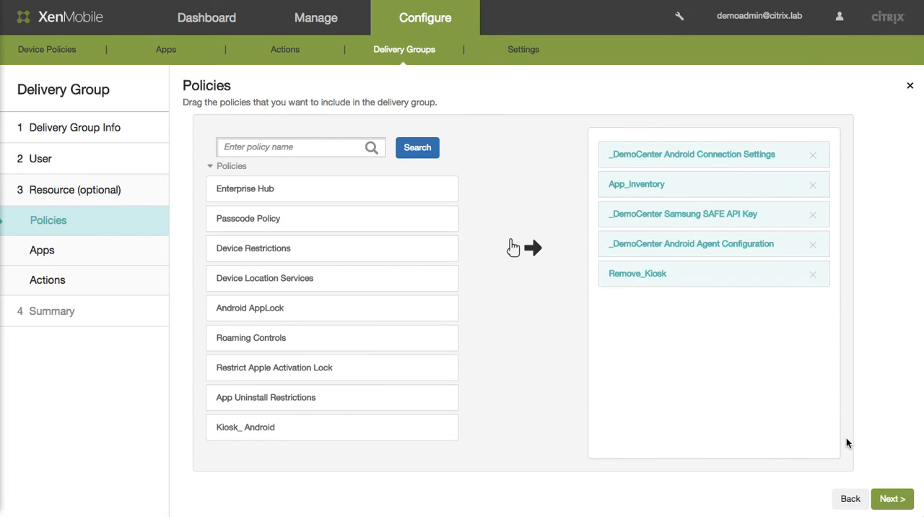
- Continue to the delivery group summary without adding apps or actions, and save the Kiosk mode delivery group
click(894, 499)
click(899, 502)
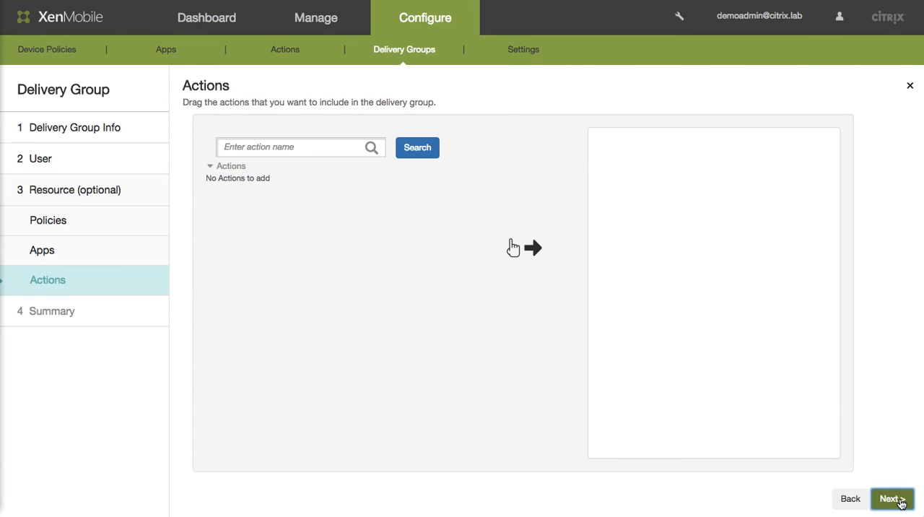
click(899, 501)
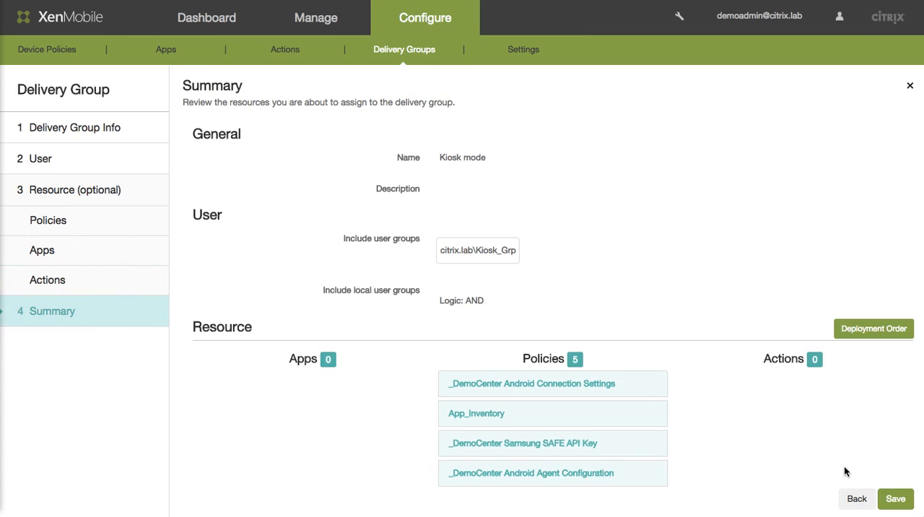
click(906, 503)
- Deploy the updated Kiosk mode delivery group to its devices and users
click(469, 221)
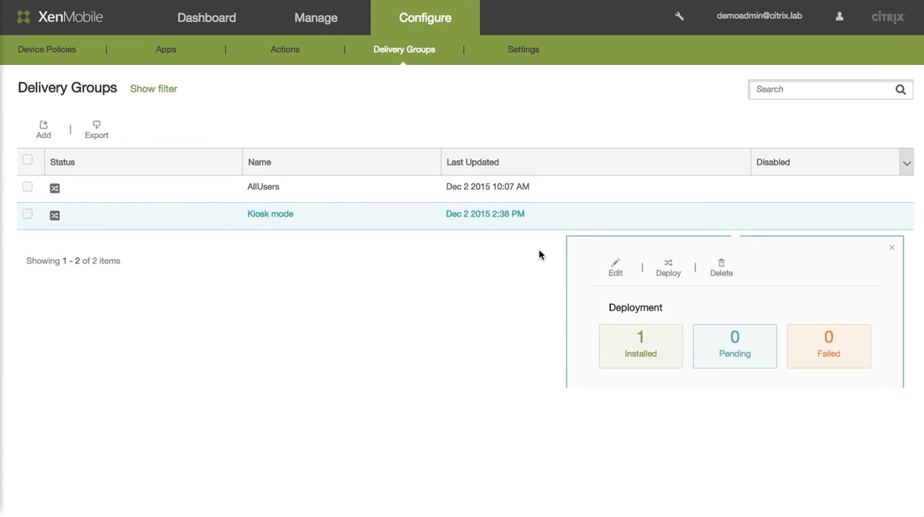
click(670, 268)
click(572, 124)
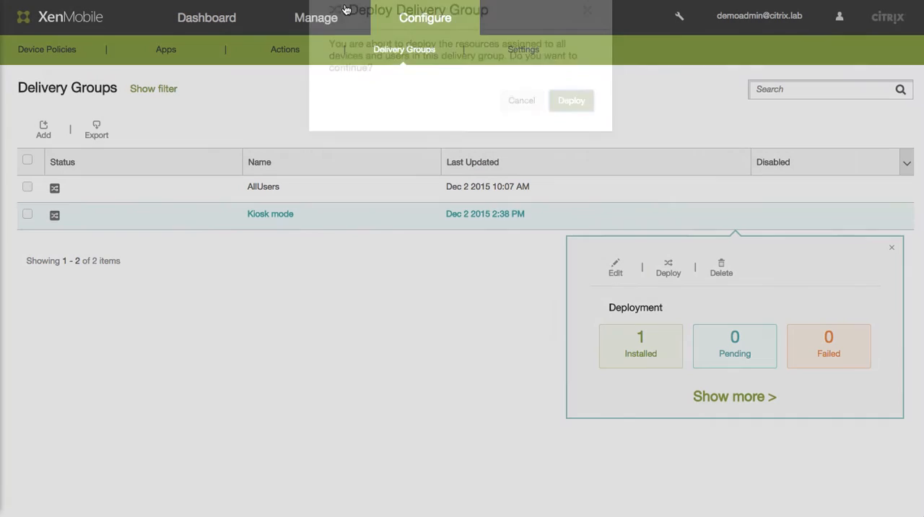